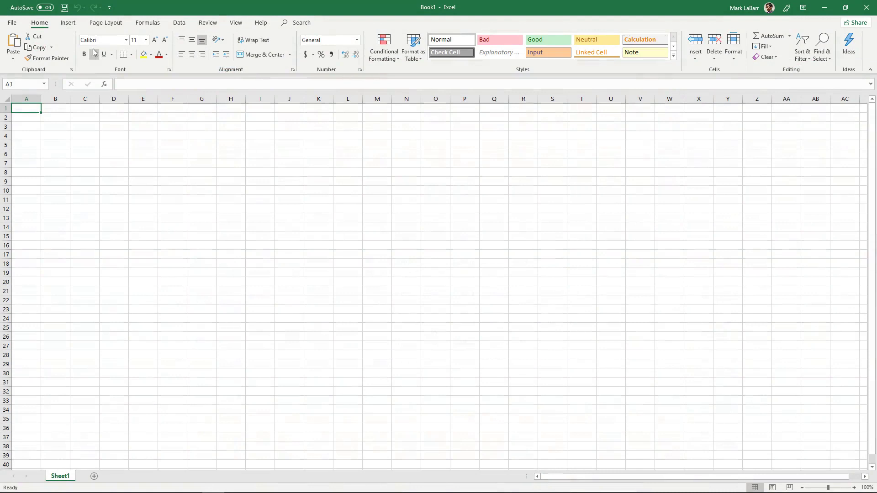
# Draw a freehand Scribble curve from about E7 down to H18 and right to P22
pyautogui.click(76, 26)
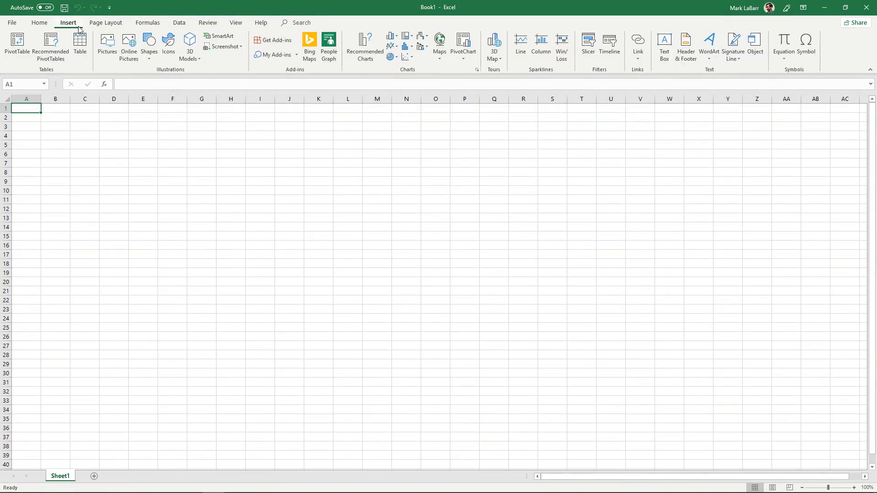
pyautogui.click(144, 58)
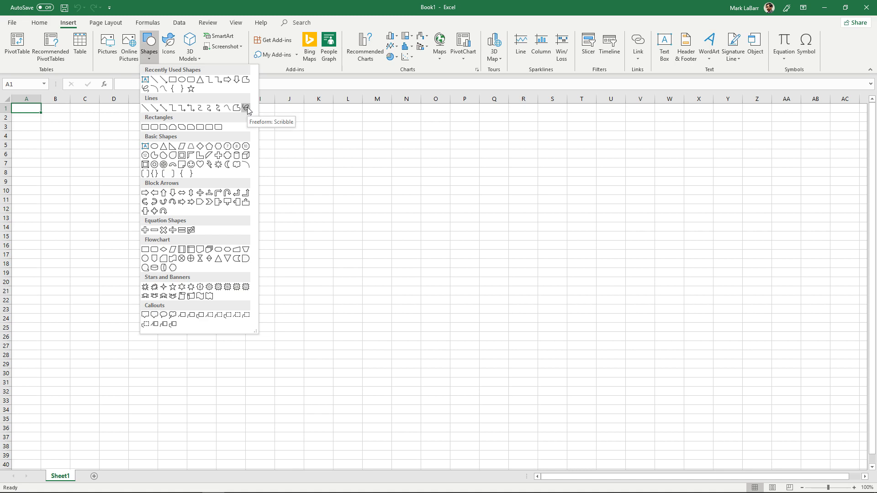
pyautogui.click(246, 108)
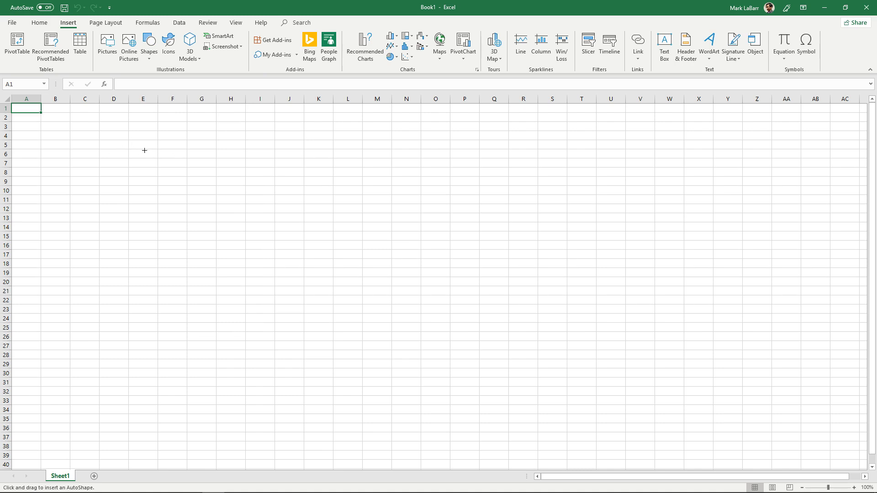
pyautogui.moveTo(129, 163); pyautogui.dragTo(232, 261)
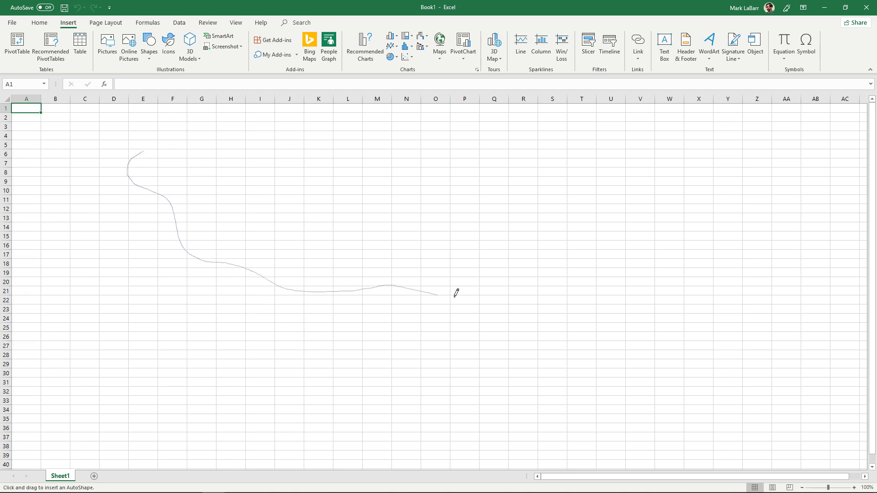
pyautogui.moveTo(233, 260); pyautogui.dragTo(459, 297)
# Move the scribble right and down, then nudge it slightly up and left into place
pyautogui.moveTo(231, 221); pyautogui.dragTo(274, 236)
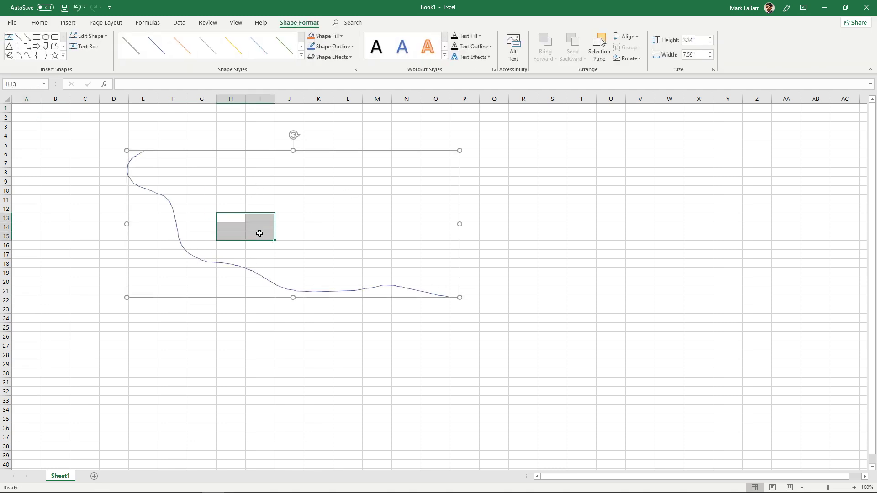
pyautogui.click(199, 215)
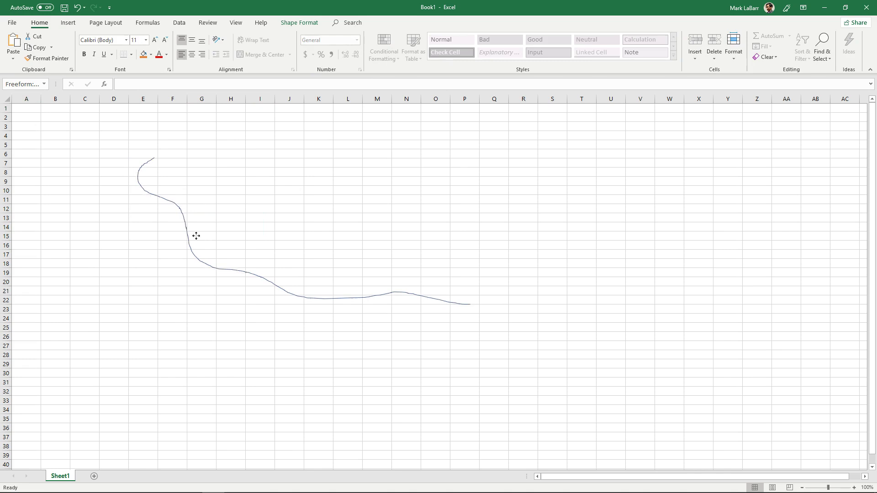
pyautogui.moveTo(177, 229)
pyautogui.mouseDown()
pyautogui.moveTo(283, 290)
pyautogui.moveTo(257, 266)
pyautogui.mouseUp()
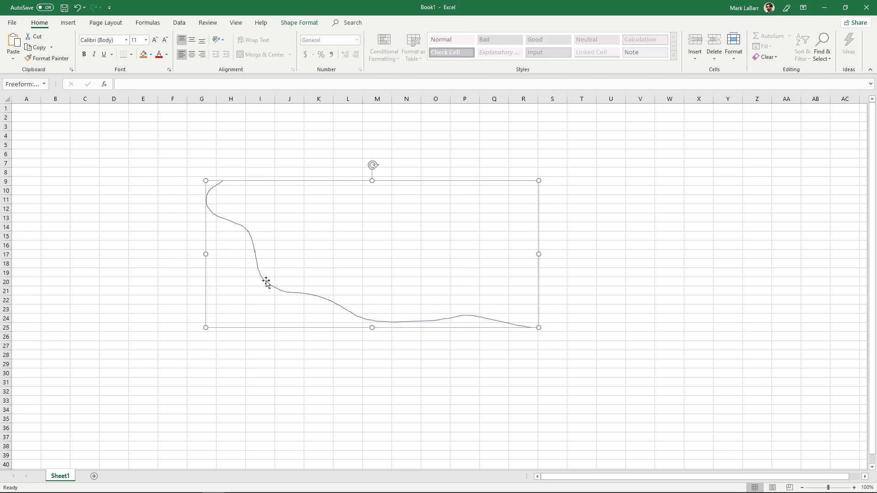
pyautogui.moveTo(258, 267); pyautogui.dragTo(246, 248)
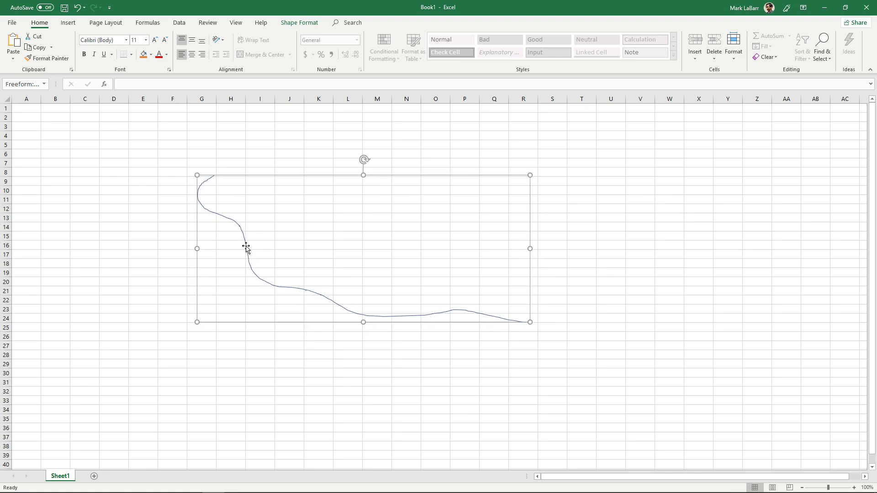
# Enter Edit Points on the scribble and delete several lower-stretch points up to column P
pyautogui.rightClick(247, 247)
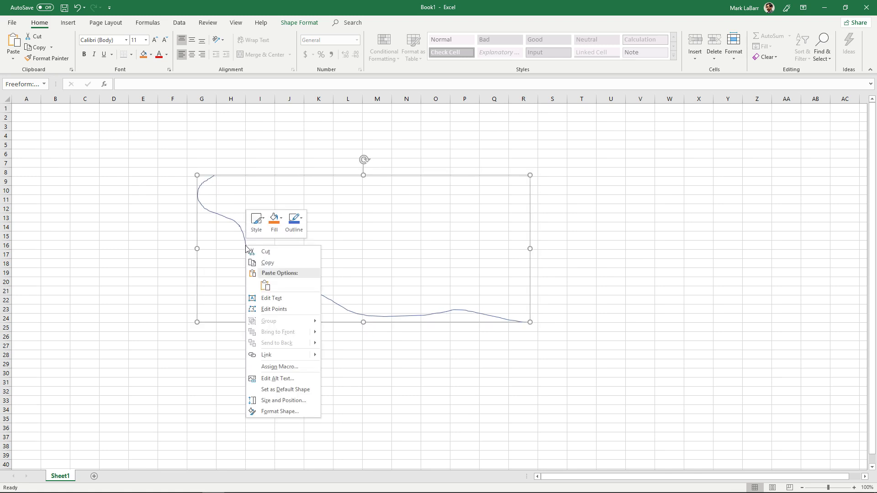
pyautogui.click(275, 309)
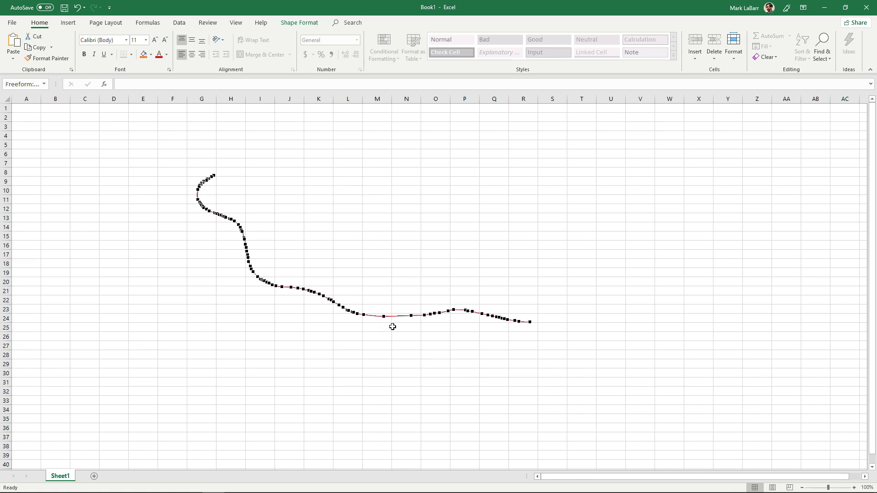
pyautogui.keyDown('ctrl'); pyautogui.click(411, 316); pyautogui.keyUp('ctrl')
pyautogui.keyDown('ctrl'); pyautogui.click(425, 315); pyautogui.keyUp('ctrl')
pyautogui.keyDown('ctrl'); pyautogui.click(431, 314); pyautogui.keyUp('ctrl')
pyautogui.keyDown('ctrl'); pyautogui.click(471, 311); pyautogui.keyUp('ctrl')
# Delete the remaining points near column L to smooth that part of the curve
pyautogui.keyDown('ctrl'); pyautogui.click(364, 314); pyautogui.keyUp('ctrl')
pyautogui.keyDown('ctrl'); pyautogui.click(354, 312); pyautogui.keyUp('ctrl')
pyautogui.click(352, 312)
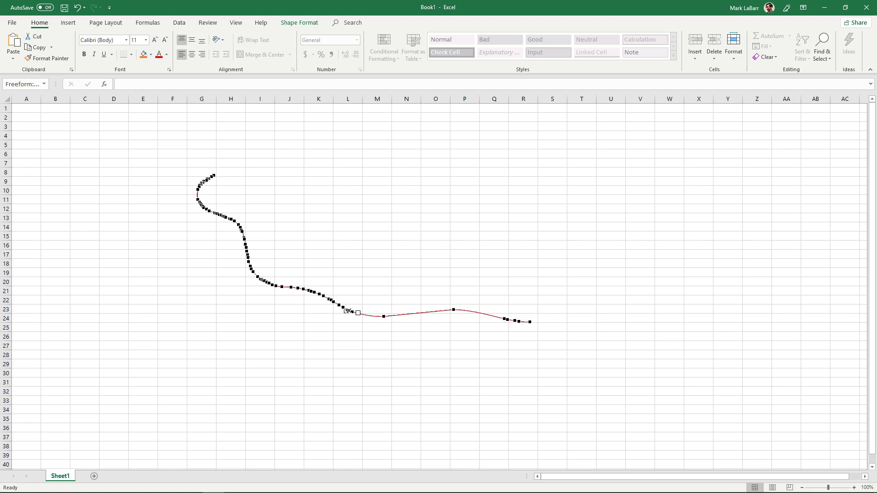
pyautogui.keyDown('ctrl'); pyautogui.click(354, 312); pyautogui.keyUp('ctrl')
pyautogui.keyDown('ctrl'); pyautogui.scroll(1, 446, 315); pyautogui.keyUp('ctrl')
pyautogui.keyDown('ctrl'); pyautogui.scroll(1, 587, 391); pyautogui.keyUp('ctrl')
pyautogui.keyDown('ctrl'); pyautogui.scroll(1, 559, 449); pyautogui.keyUp('ctrl')
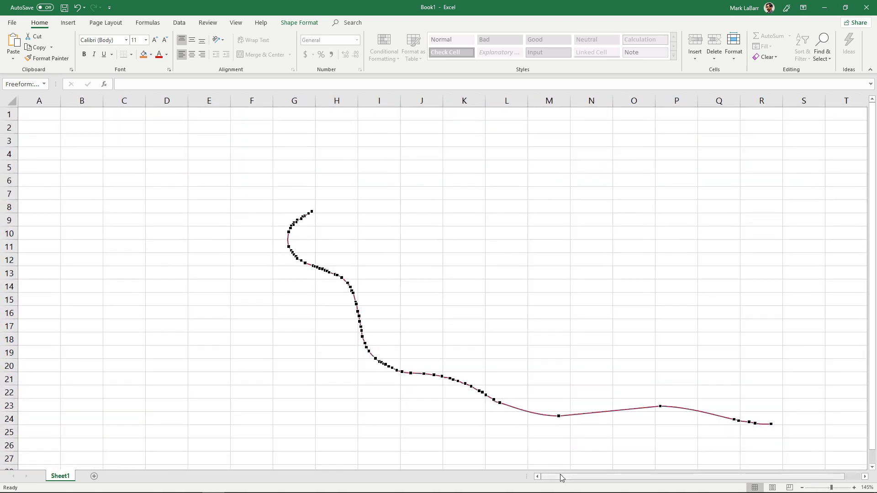
pyautogui.moveTo(560, 477); pyautogui.dragTo(575, 476)
pyautogui.scroll(-1, 619, 390)
pyautogui.scroll(-2, 568, 339)
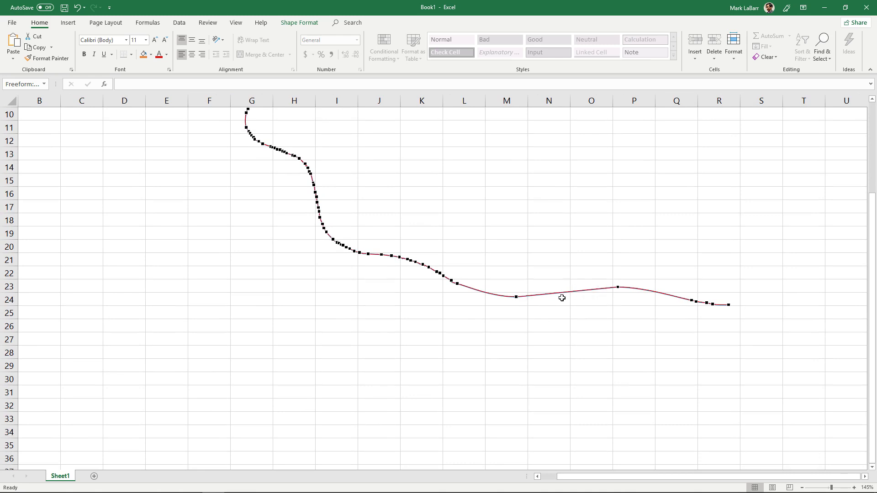
# Drag the handle of the point near column M to pull the curve upward near column N
pyautogui.click(515, 297)
pyautogui.moveTo(550, 293); pyautogui.dragTo(547, 292)
pyautogui.moveTo(548, 293)
pyautogui.mouseDown()
pyautogui.moveTo(552, 278)
pyautogui.moveTo(586, 282)
pyautogui.mouseUp()
# Convert the point near column P to a Smooth Point and adjust its bend
pyautogui.click(619, 287)
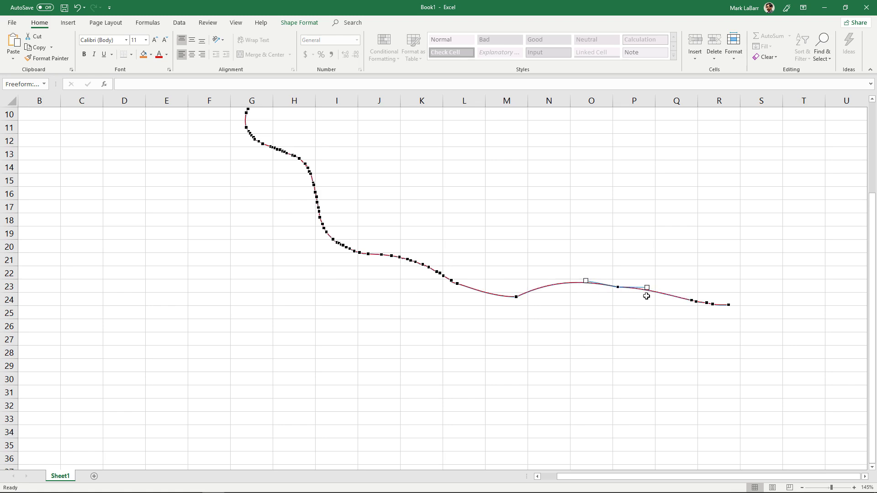
pyautogui.rightClick(619, 287)
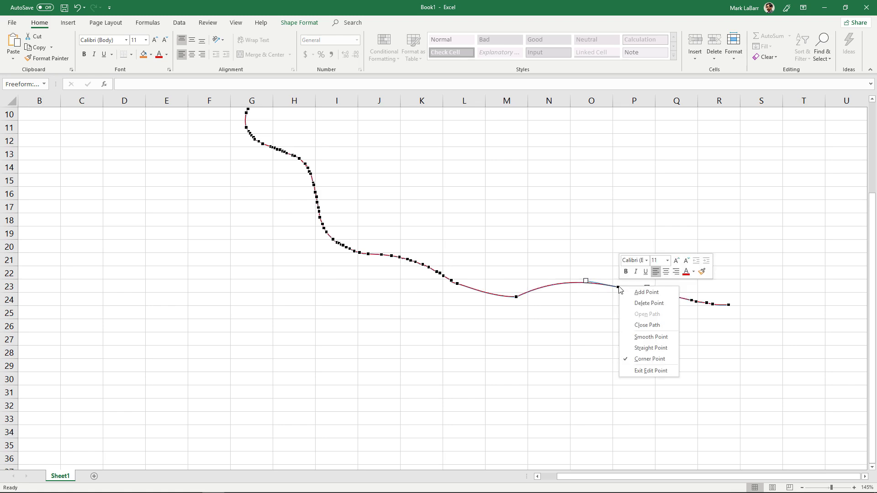
pyautogui.click(649, 338)
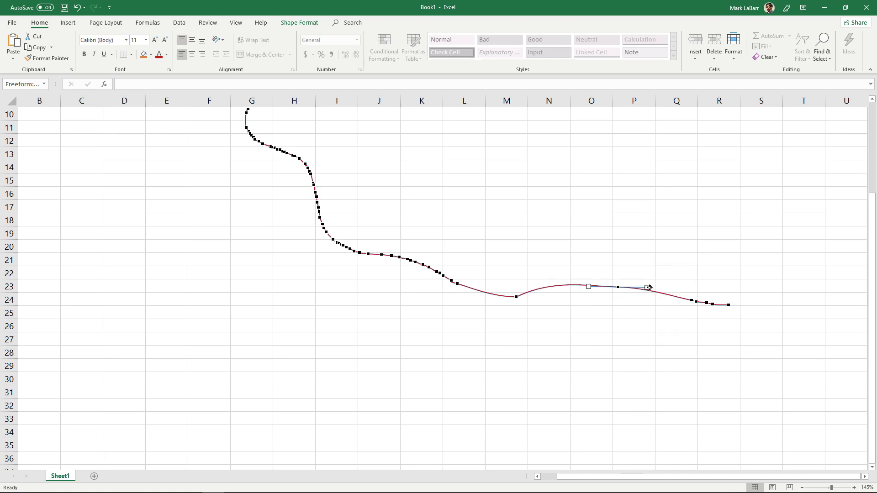
pyautogui.moveTo(648, 287); pyautogui.dragTo(650, 295)
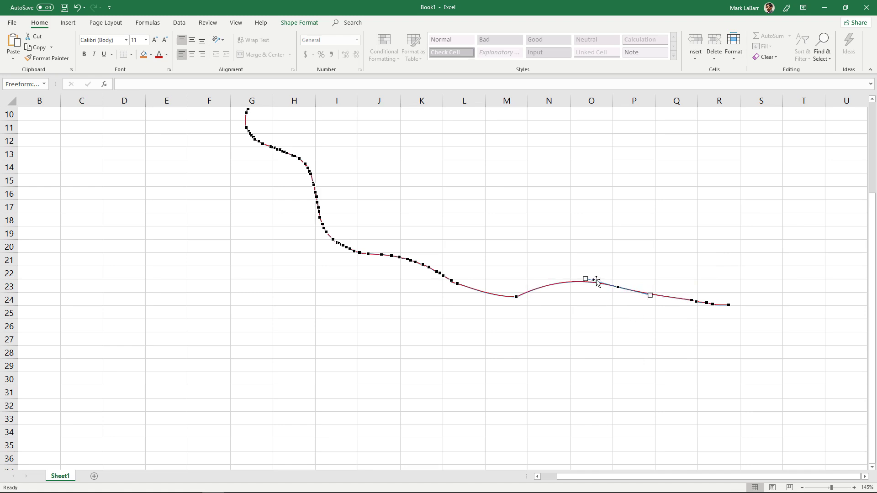
# Make the vertex near M24 a Smooth Point, adjust its bend, and exit point editing
pyautogui.rightClick(515, 297)
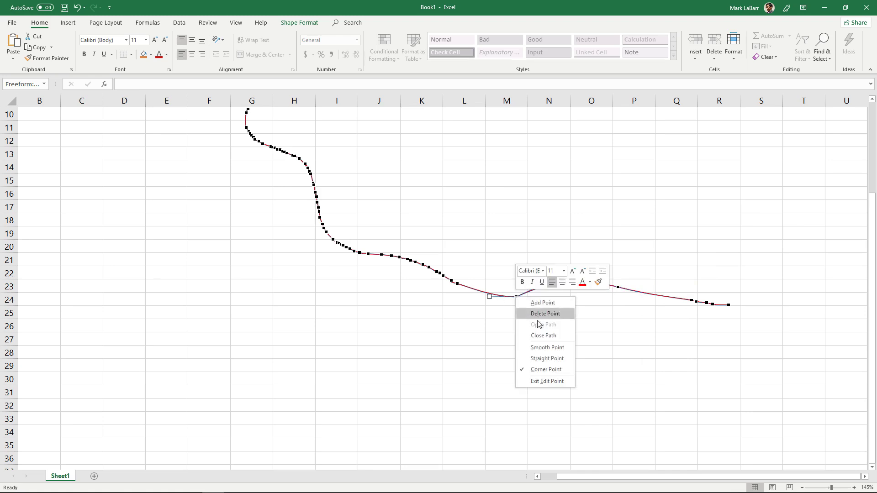
pyautogui.click(547, 348)
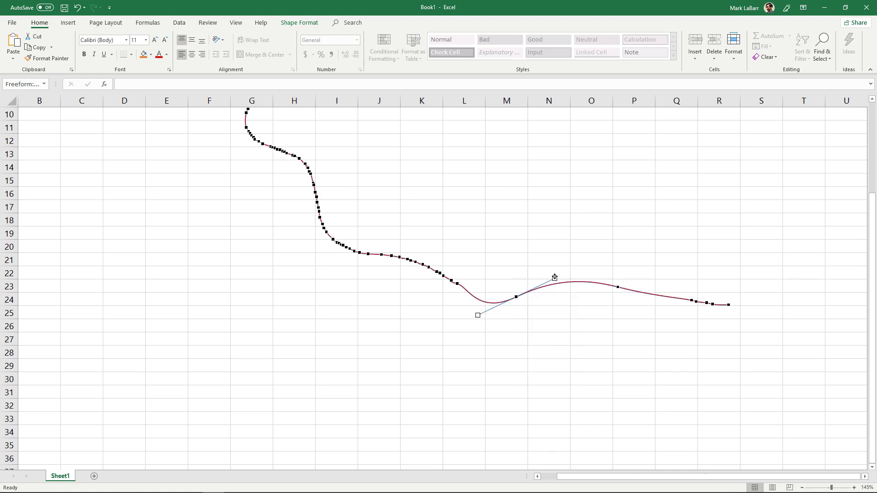
pyautogui.moveTo(555, 278); pyautogui.dragTo(547, 272)
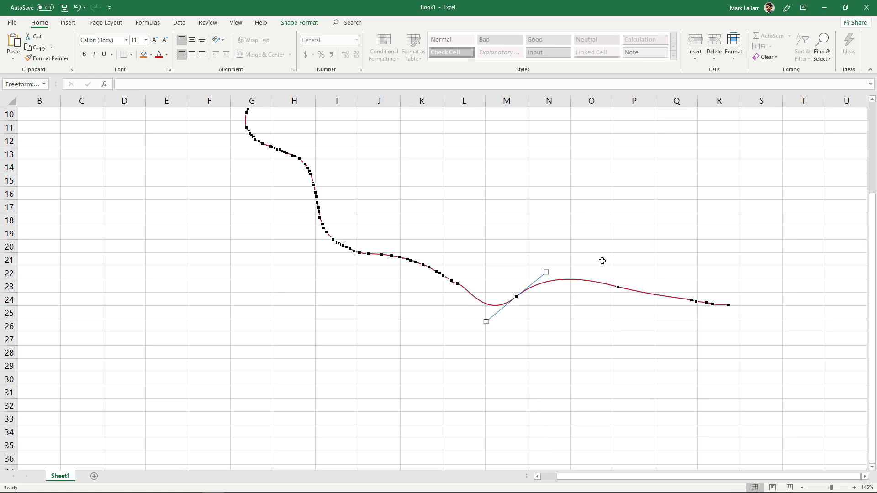
pyautogui.click(607, 228)
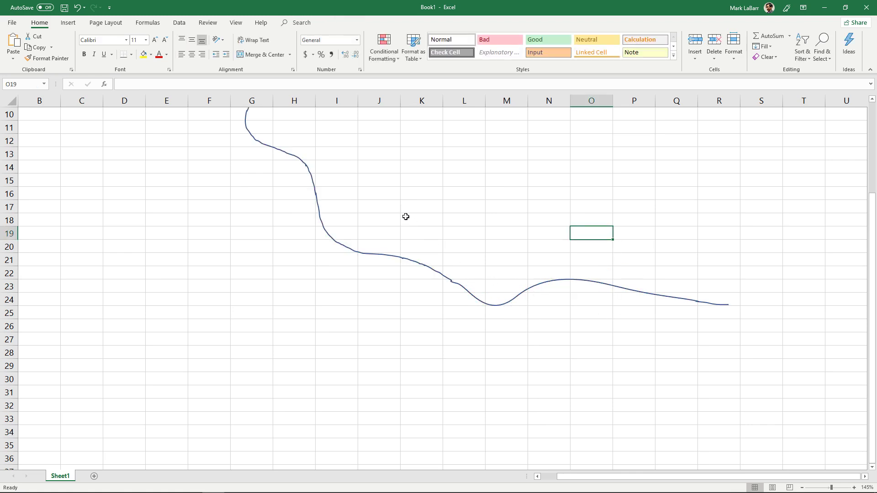
# Select and delete the edited scribble curve, then return to the Insert tab
pyautogui.click(478, 299)
pyautogui.keyDown('ctrl'); pyautogui.scroll(-1, 430, 215); pyautogui.keyUp('ctrl')
pyautogui.keyDown('ctrl'); pyautogui.scroll(-1, 430, 215); pyautogui.keyUp('ctrl')
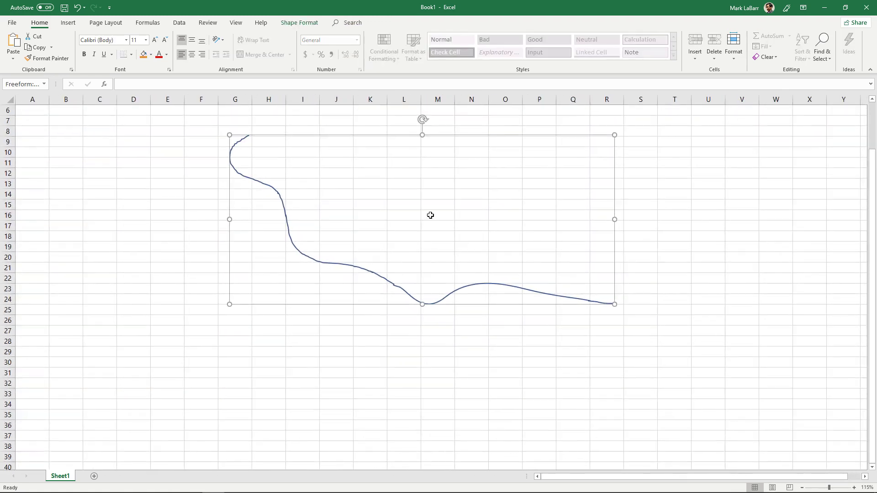
pyautogui.keyDown('ctrl'); pyautogui.scroll(-1, 430, 215); pyautogui.keyUp('ctrl')
pyautogui.keyDown('ctrl'); pyautogui.scroll(-1, 430, 215); pyautogui.keyUp('ctrl')
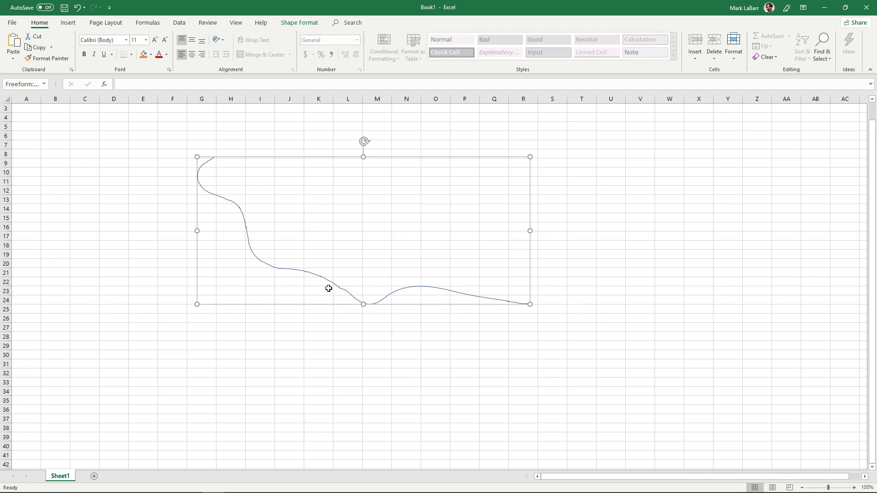
pyautogui.press('Delete')
pyautogui.click(69, 25)
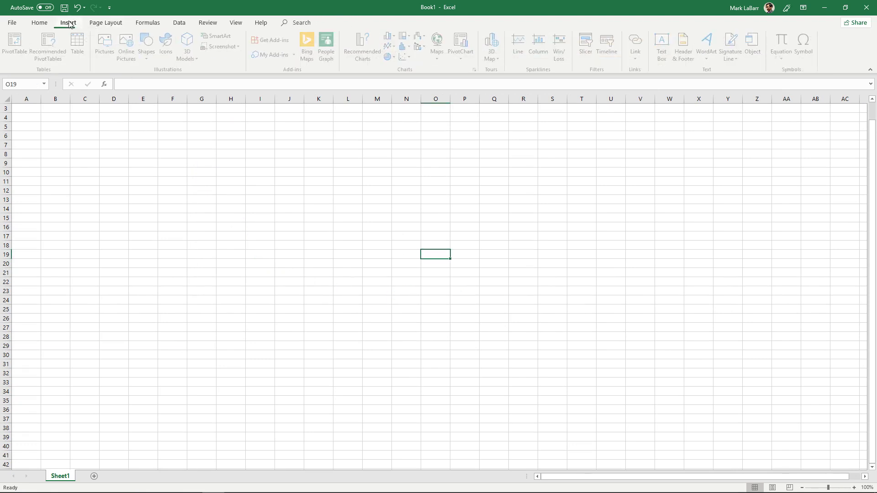
# Draw a closed Freeform outline with corners near K6, N12, N21 and a wavy edge to row 37
pyautogui.click(149, 46)
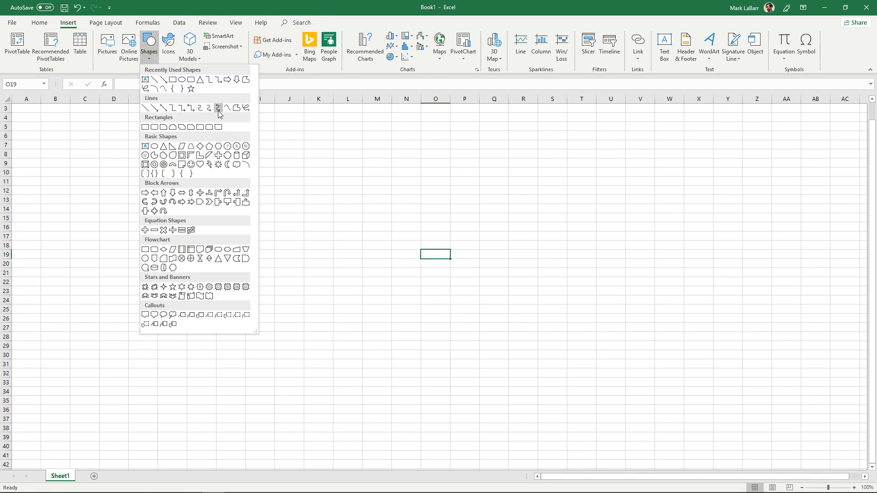
pyautogui.click(237, 109)
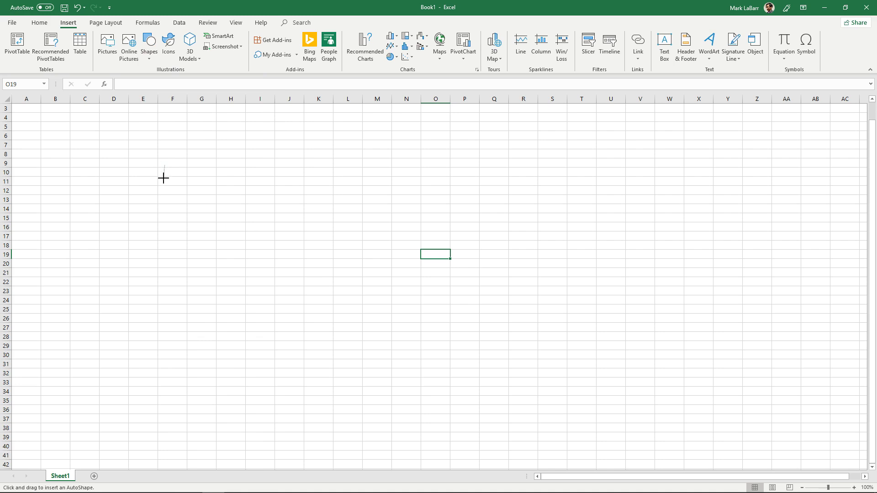
pyautogui.moveTo(164, 166)
pyautogui.mouseDown()
pyautogui.moveTo(258, 238)
pyautogui.moveTo(314, 135)
pyautogui.mouseUp()
pyautogui.click(314, 136)
pyautogui.click(391, 190)
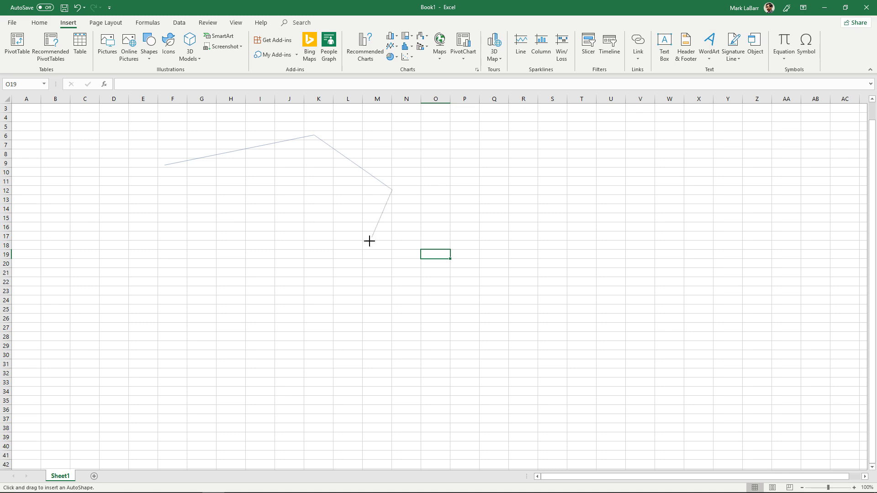
pyautogui.click(404, 275)
pyautogui.moveTo(344, 320)
pyautogui.mouseDown()
pyautogui.moveTo(289, 374)
pyautogui.moveTo(161, 418)
pyautogui.mouseUp()
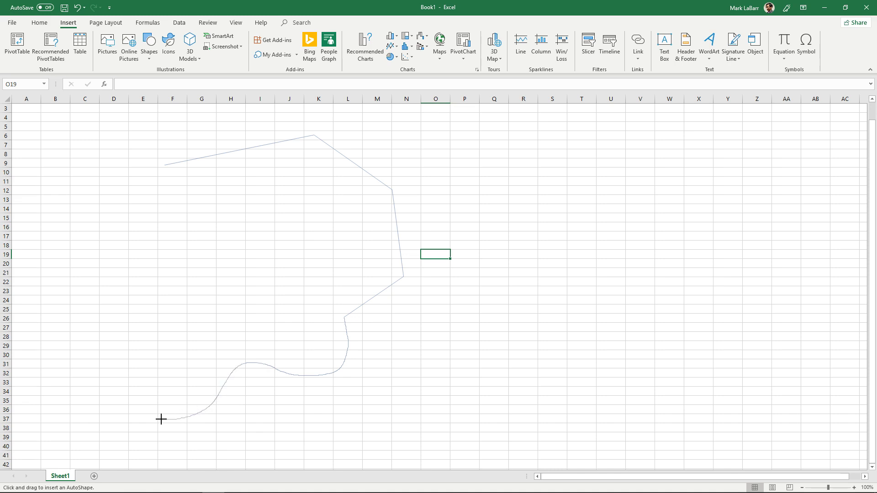
pyautogui.click(166, 165)
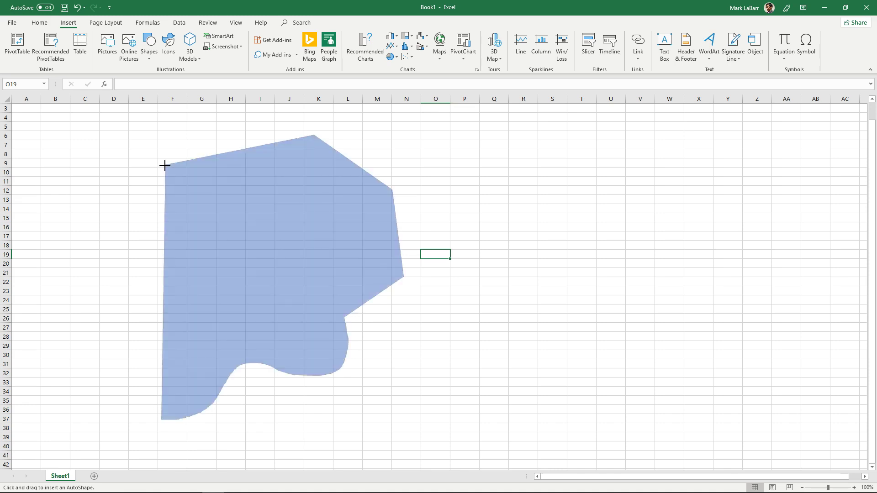
# Move the blue freeform shape to the right and nudge it into place
pyautogui.click(165, 165)
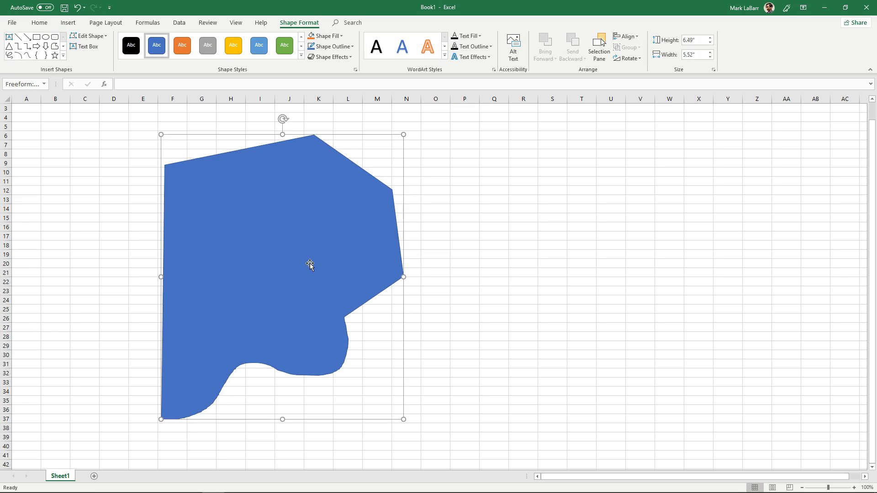
pyautogui.moveTo(275, 287)
pyautogui.mouseDown()
pyautogui.moveTo(444, 265)
pyautogui.moveTo(424, 284)
pyautogui.mouseUp()
pyautogui.moveTo(469, 267); pyautogui.dragTo(460, 272)
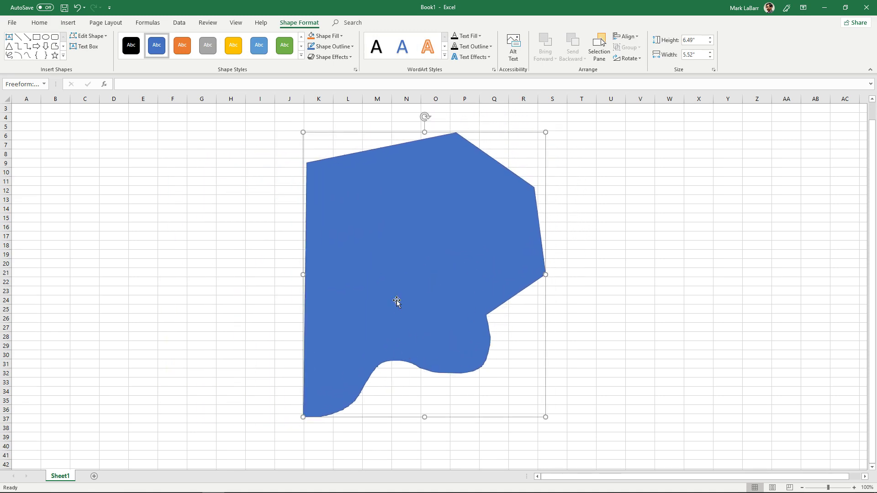
# In Edit Points, bulge the right edge between rows 12 and 21 and drag the top edge down into a notch
pyautogui.rightClick(393, 283)
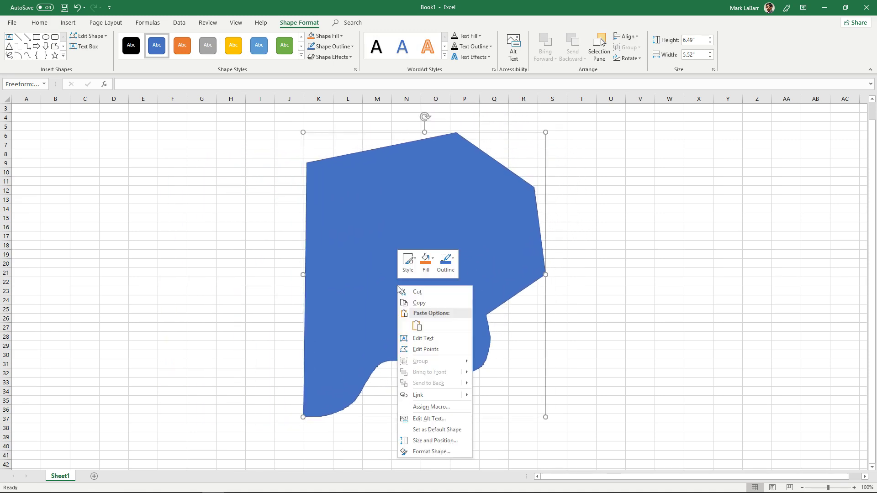
pyautogui.click(428, 350)
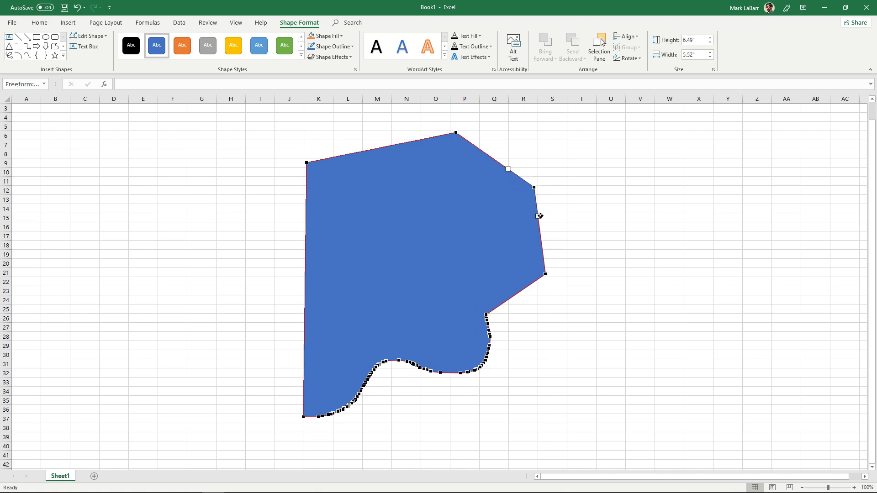
pyautogui.moveTo(540, 215); pyautogui.dragTo(581, 218)
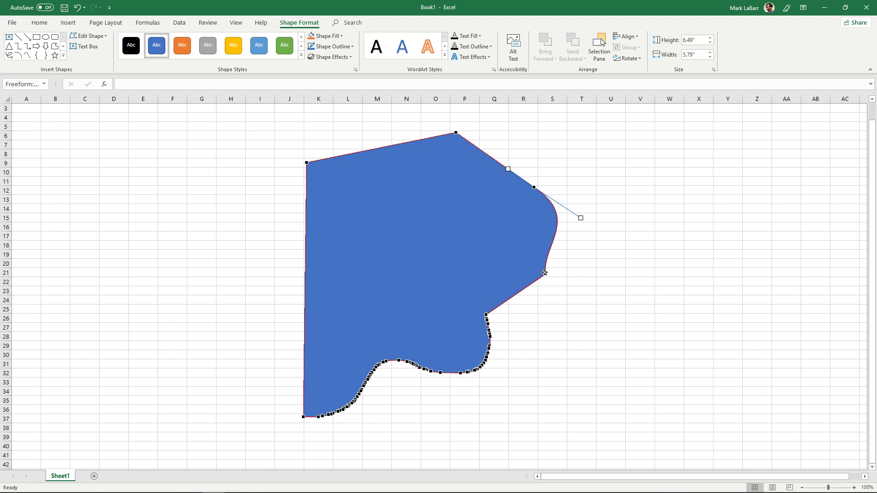
pyautogui.click(545, 273)
pyautogui.moveTo(541, 245); pyautogui.dragTo(579, 255)
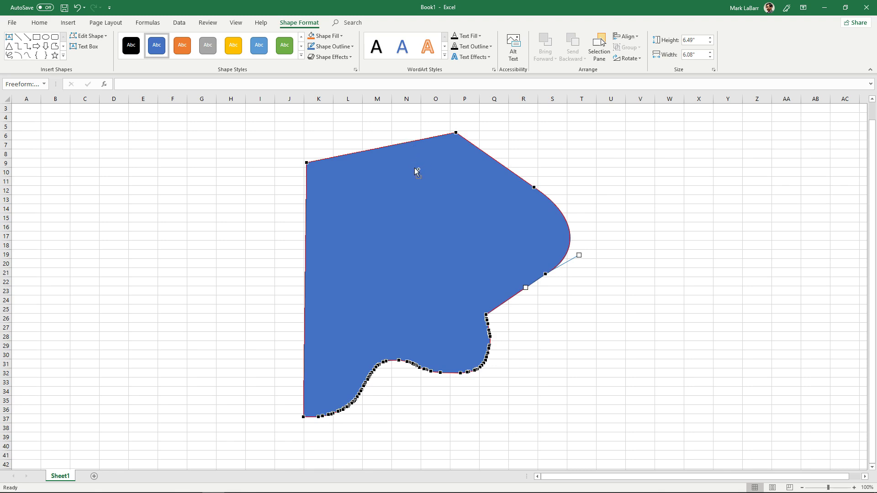
pyautogui.click(382, 147)
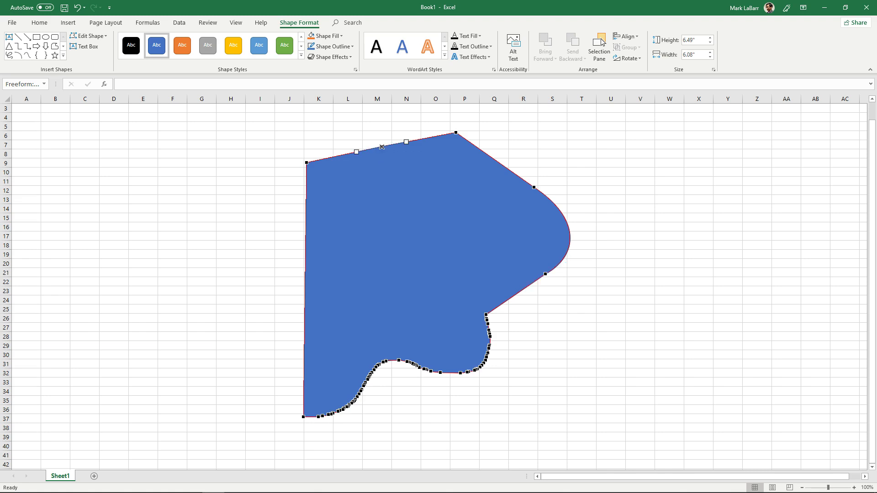
pyautogui.moveTo(382, 147); pyautogui.dragTo(400, 198)
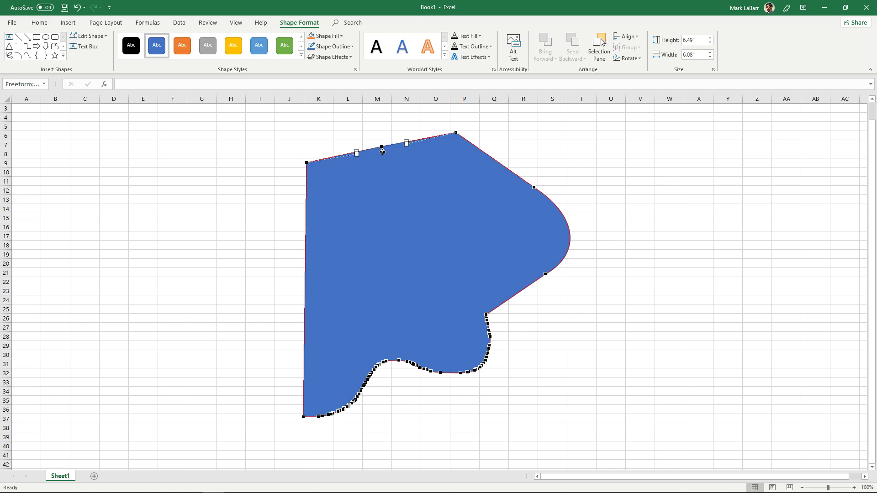